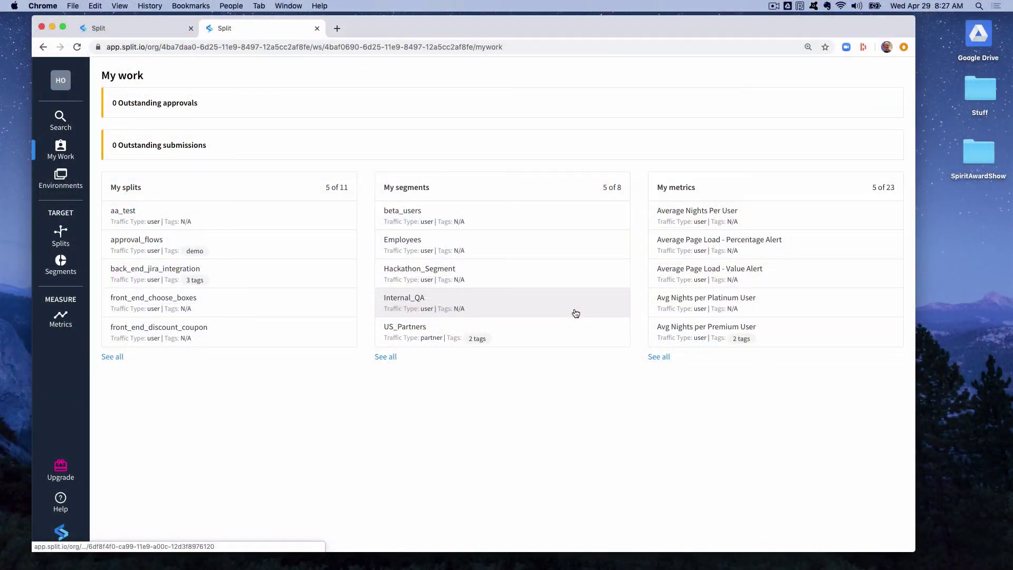
Open the events of the Booking event type for the Hotels workspace in the admin settings
left_click(79, 89)
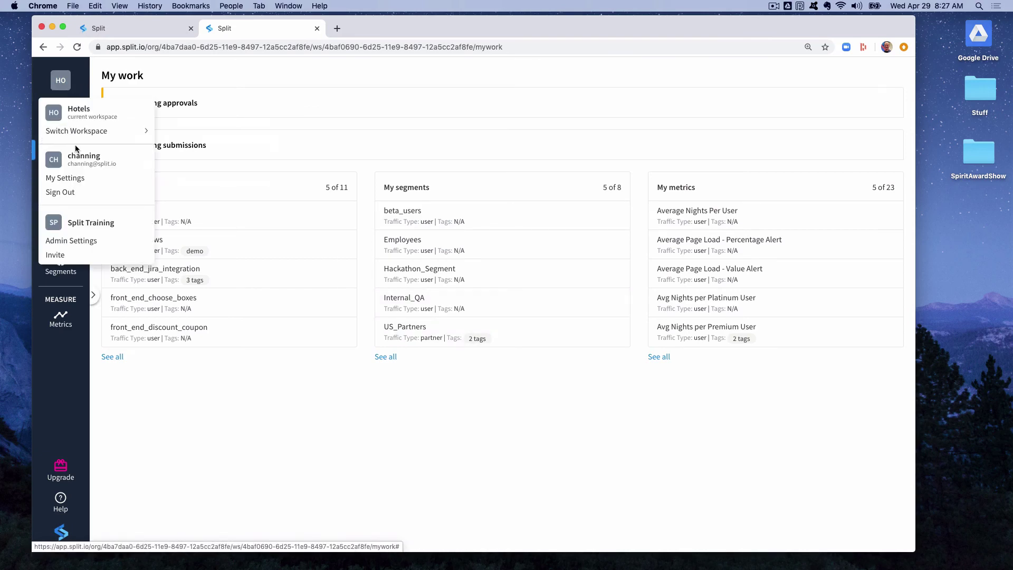
left_click(79, 240)
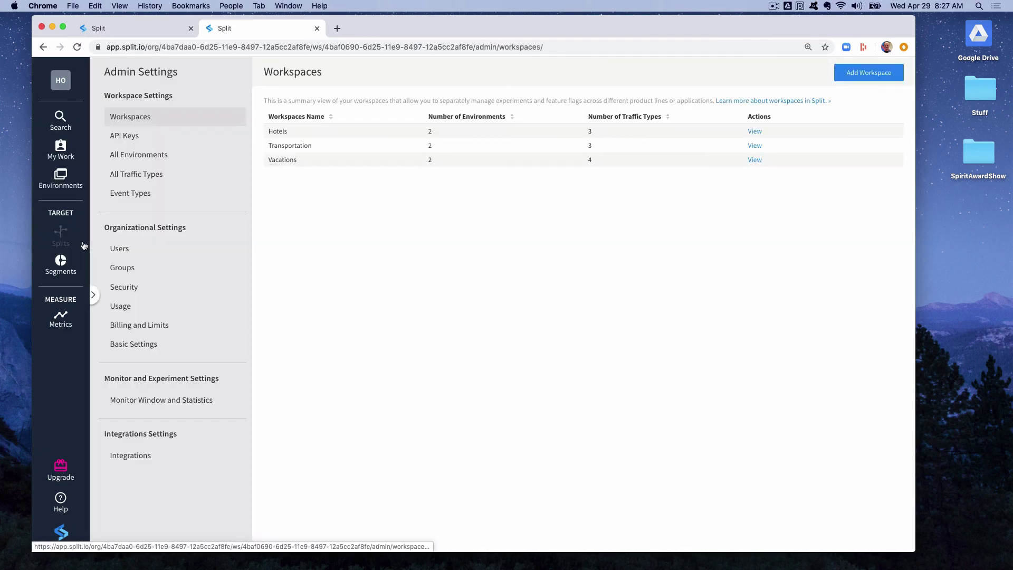
left_click(203, 191)
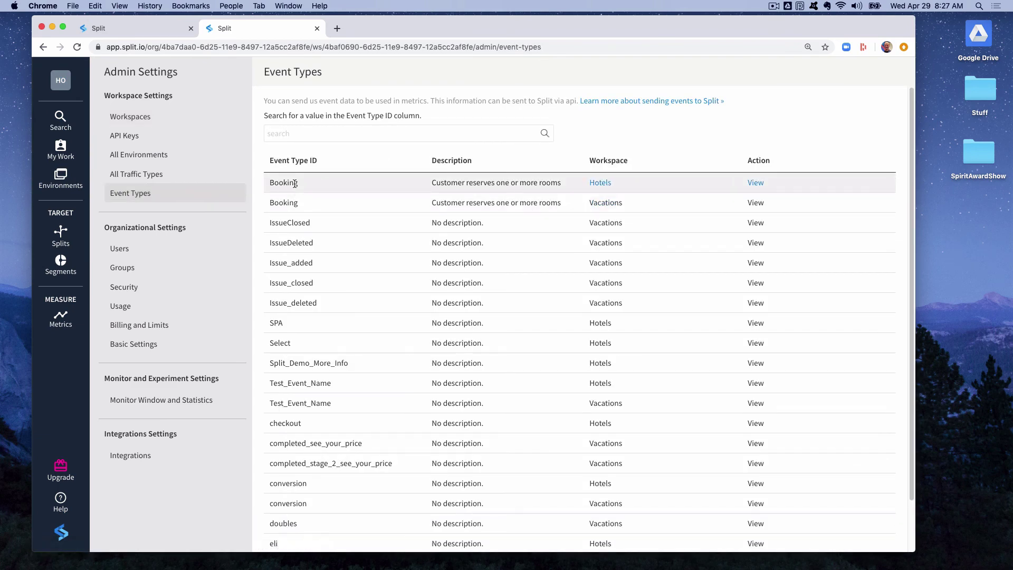
left_click(756, 183)
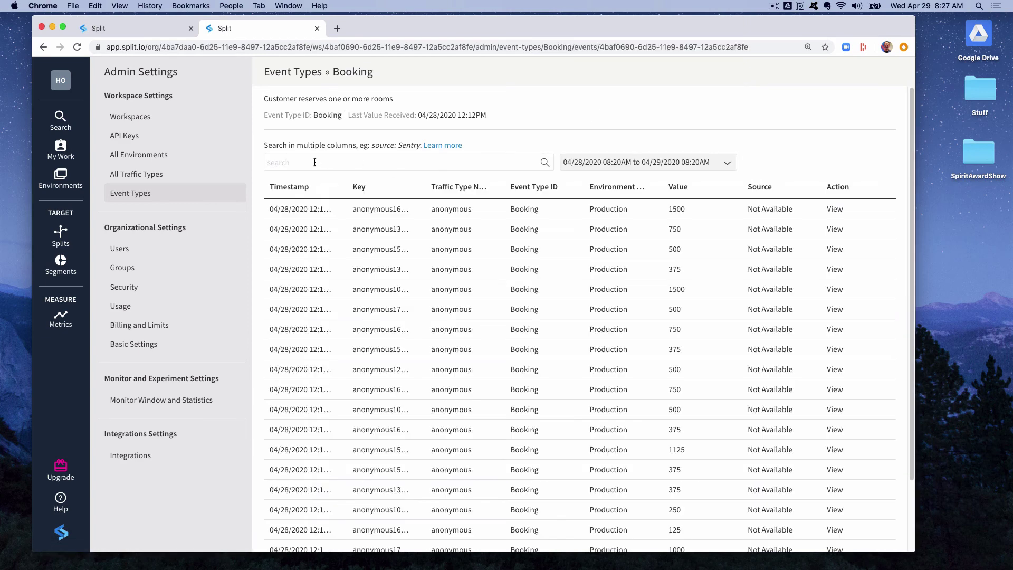
Filter the Booking events by traffictype:user and open the details of the first listed event
left_click(314, 163)
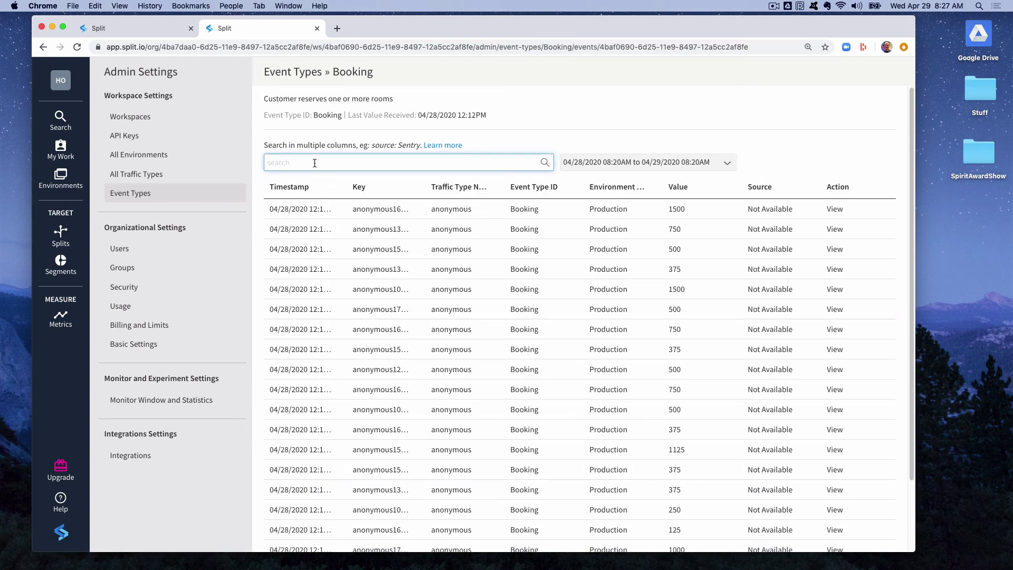
type("traffictype:user")
key("Return")
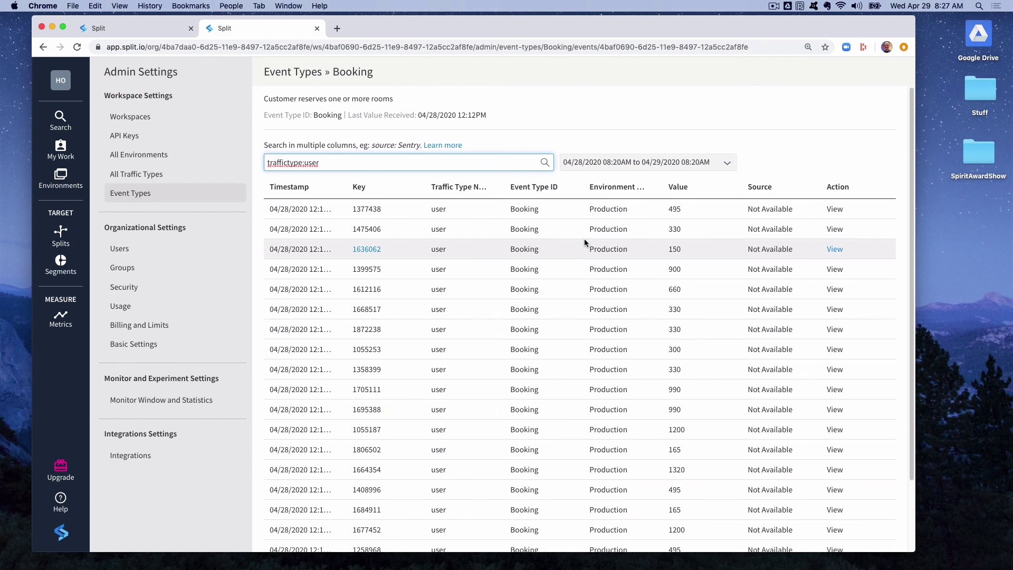
left_click(834, 210)
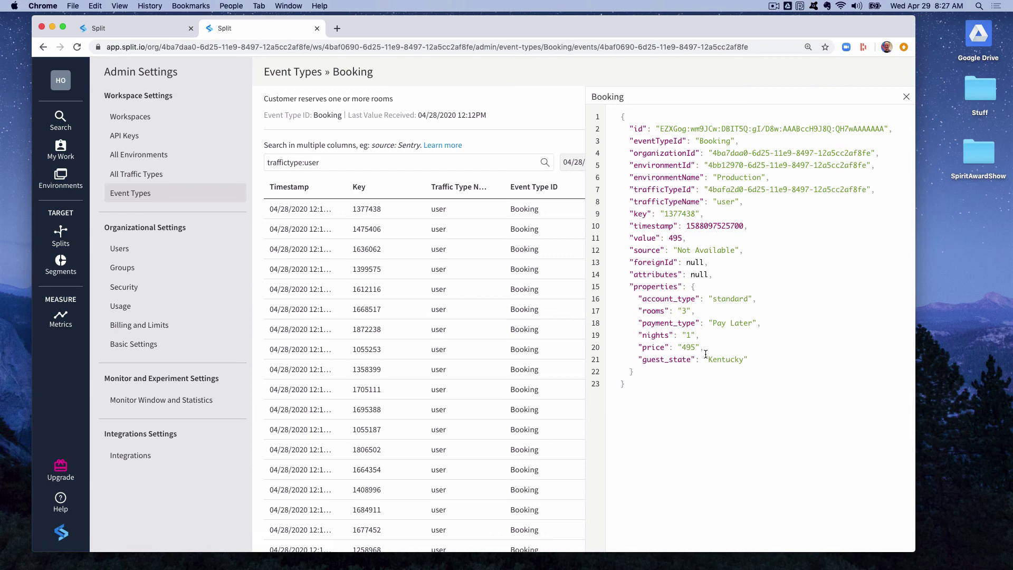
Return to the metrics page and open the definition of the Bookings per User metric
left_click(144, 27)
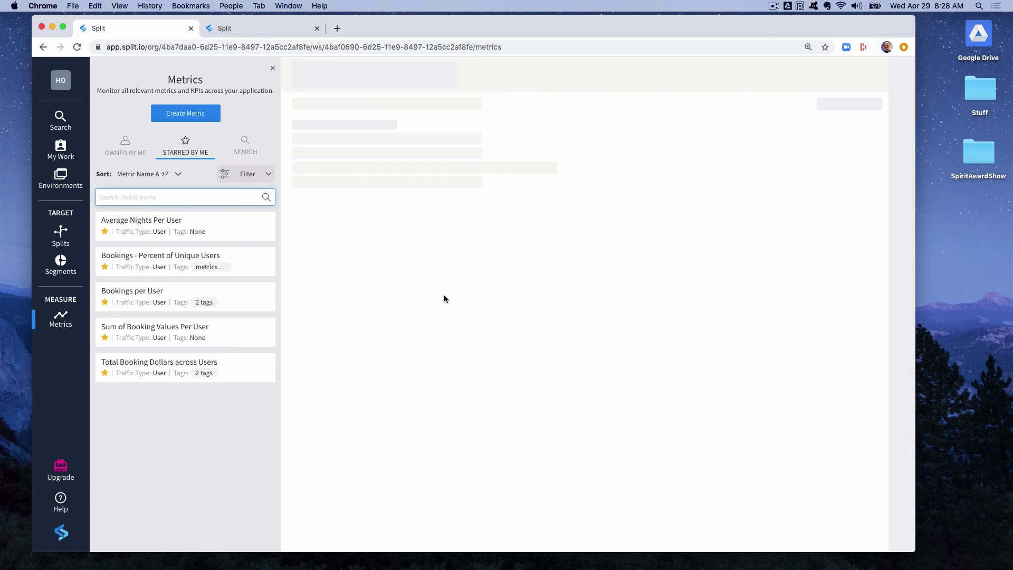
left_click(244, 302)
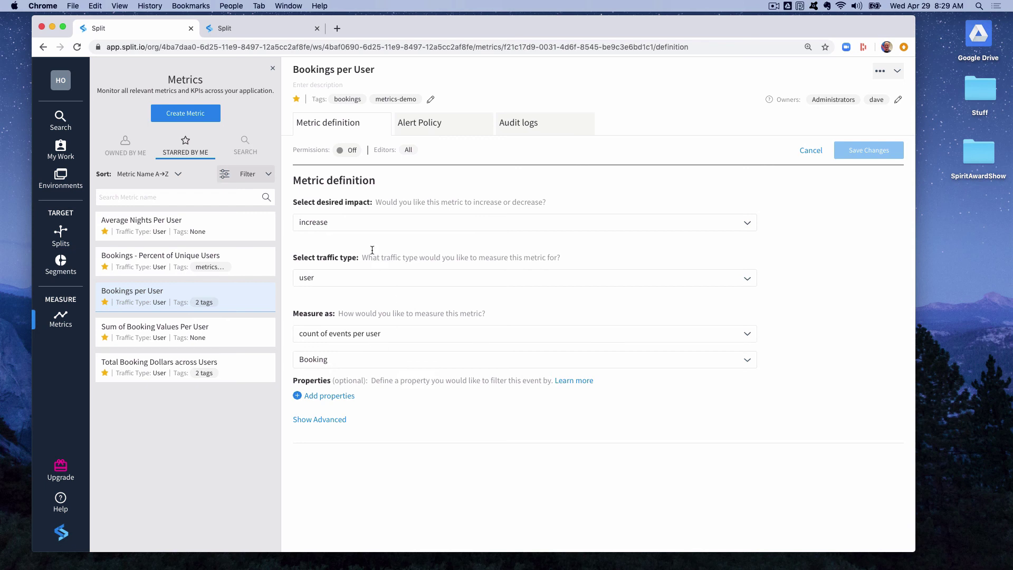
Try the anonymous traffic type for the Bookings per User metric and discard the change
left_click(360, 283)
left_click(363, 297)
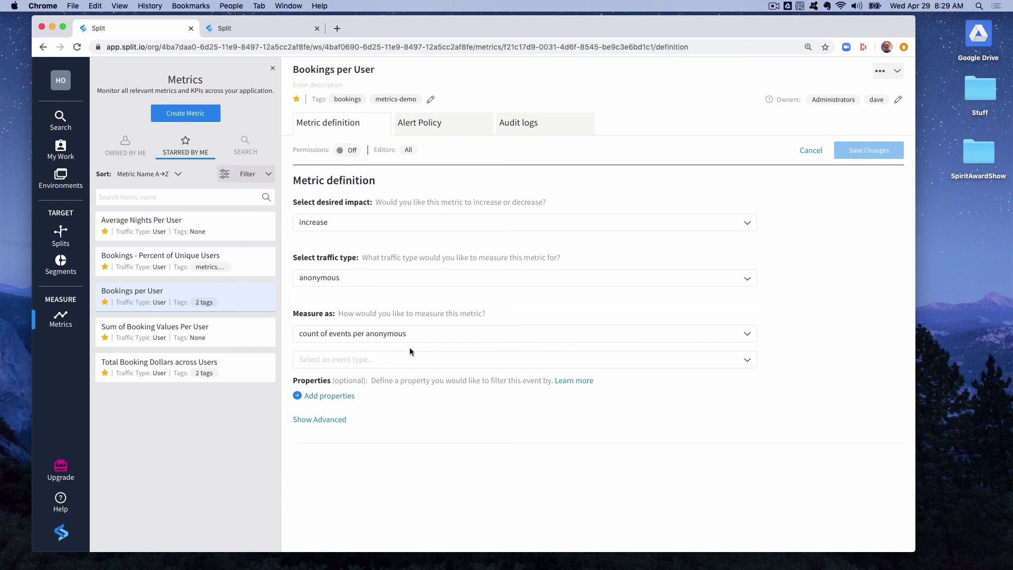
left_click(812, 151)
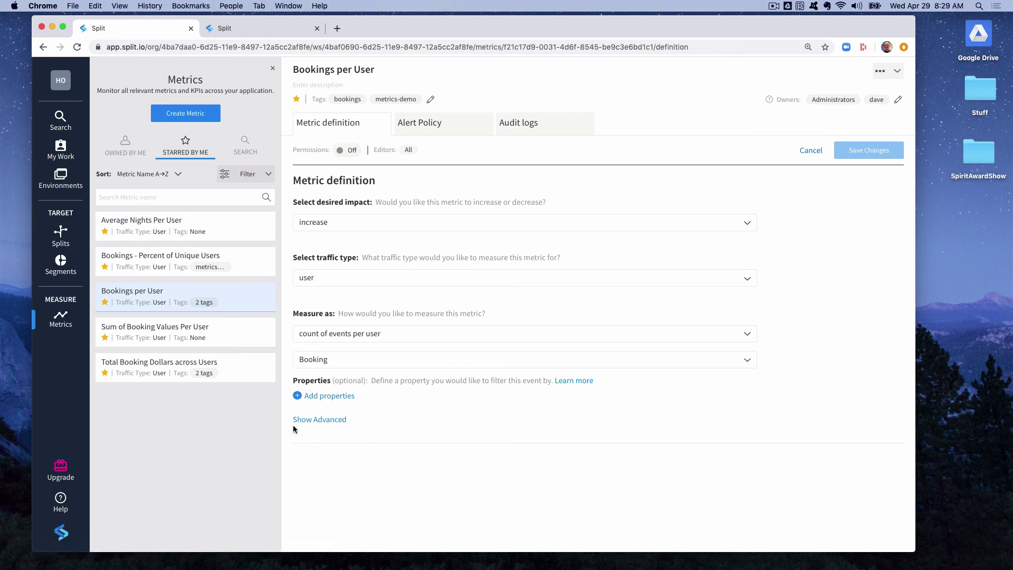
Review the definitions of the Bookings - Percent of Unique Users and Booking Avg Price per User metrics
left_click(256, 264)
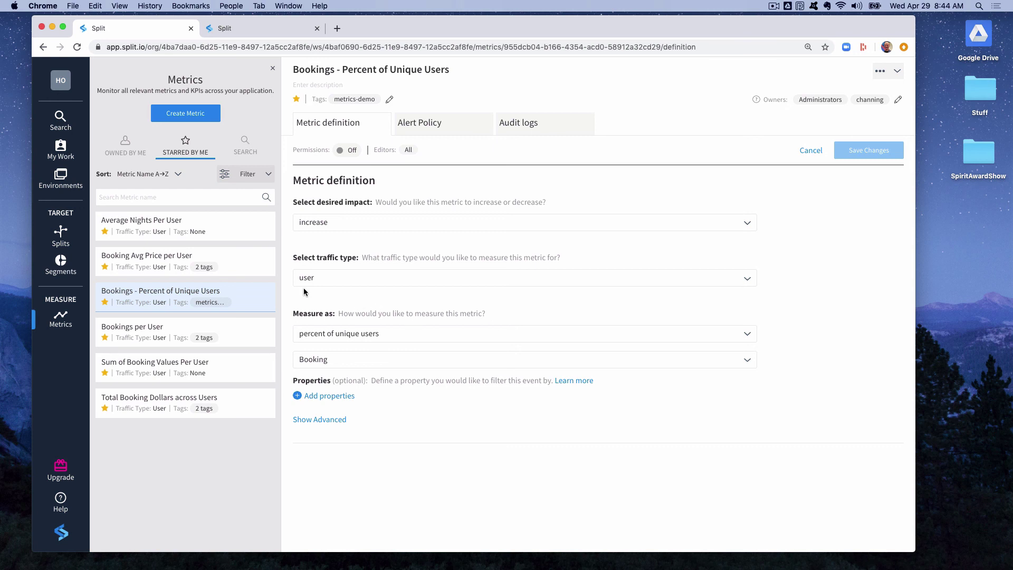
left_click(247, 262)
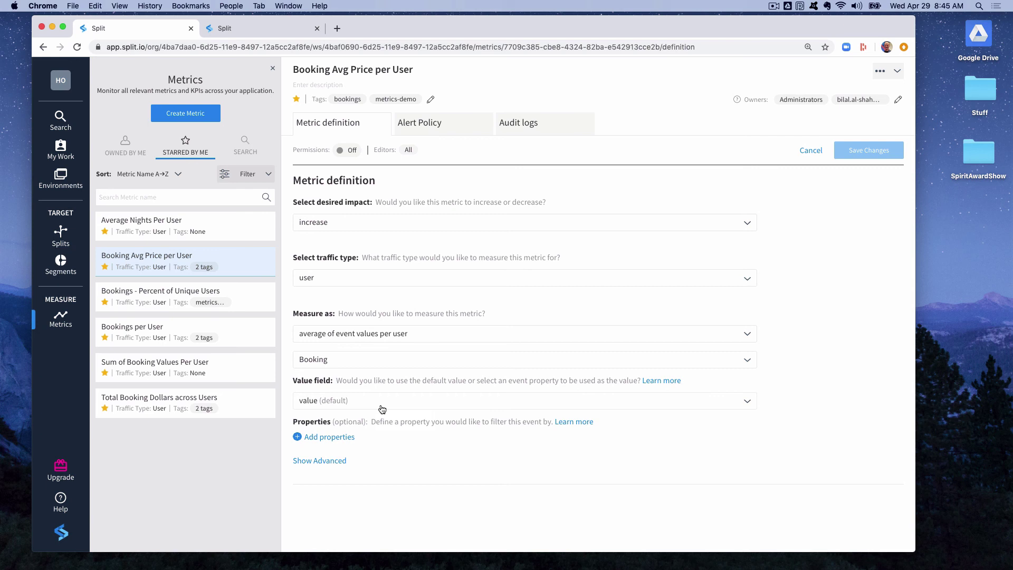
Highlight the nights property in the Booking event's details and return to the metric definition
left_click(255, 27)
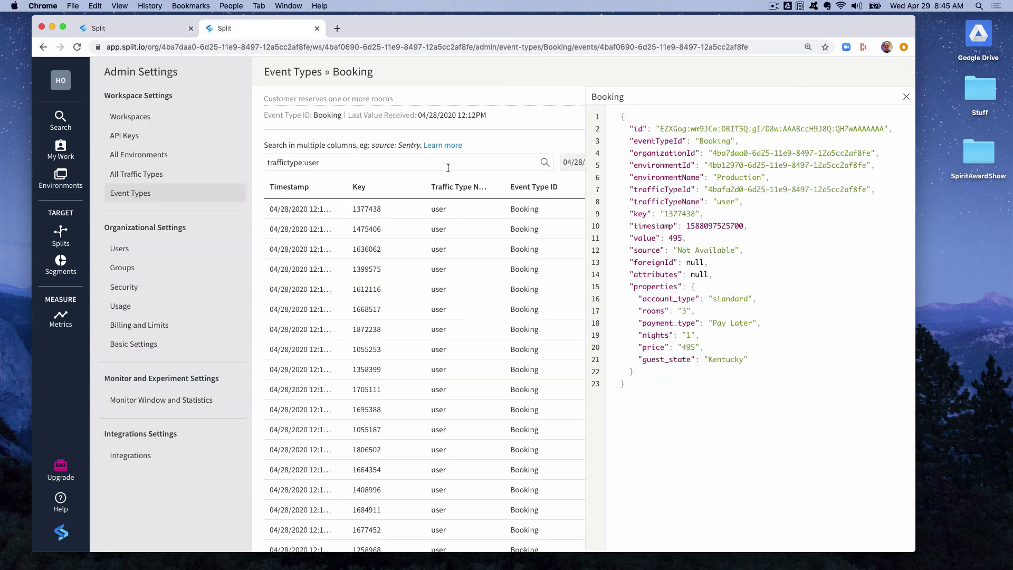
triple_click(673, 334)
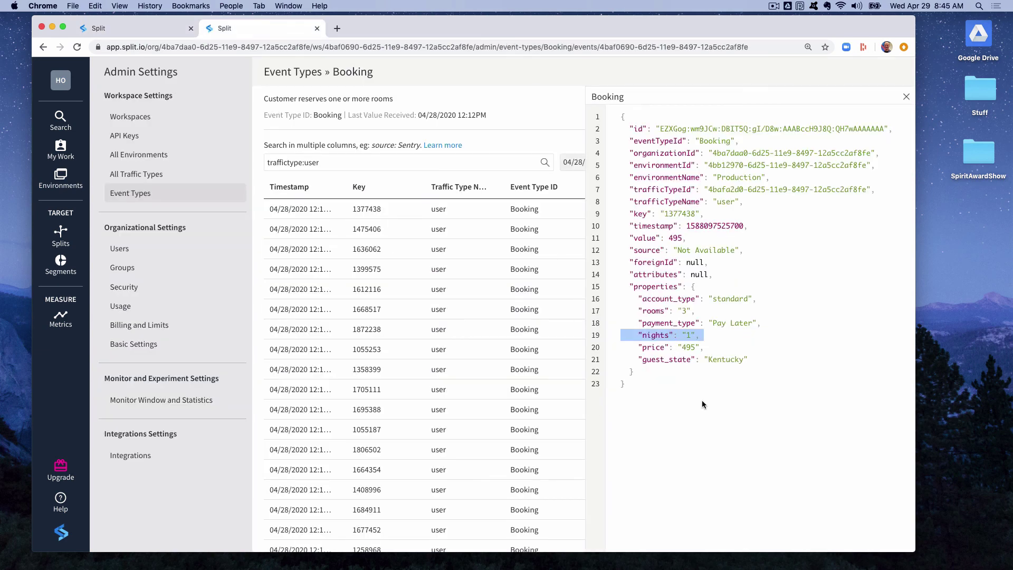
left_click(124, 32)
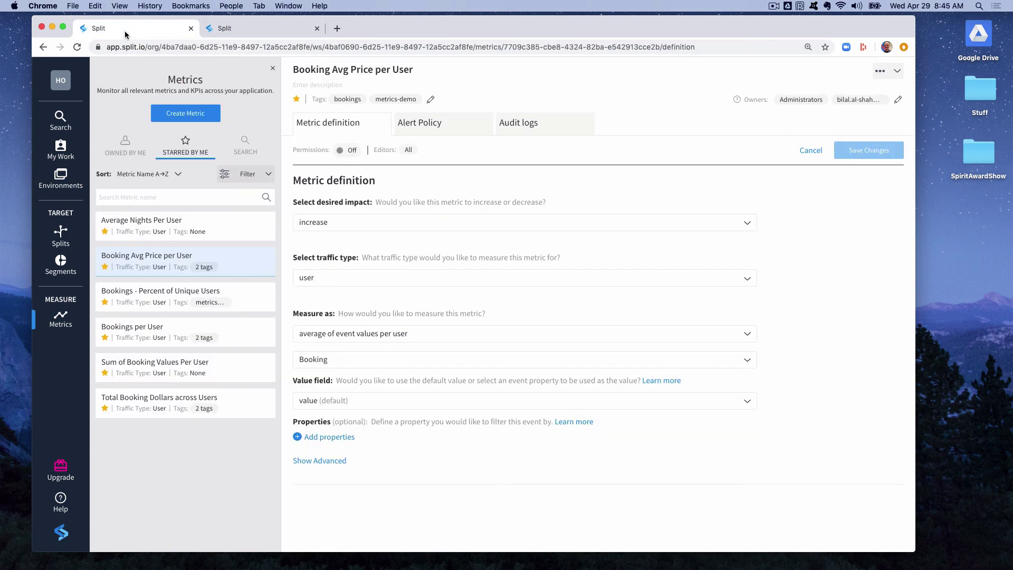
Open the Average Nights Per User metric and compare its value field with the Booking event's properties
left_click(244, 230)
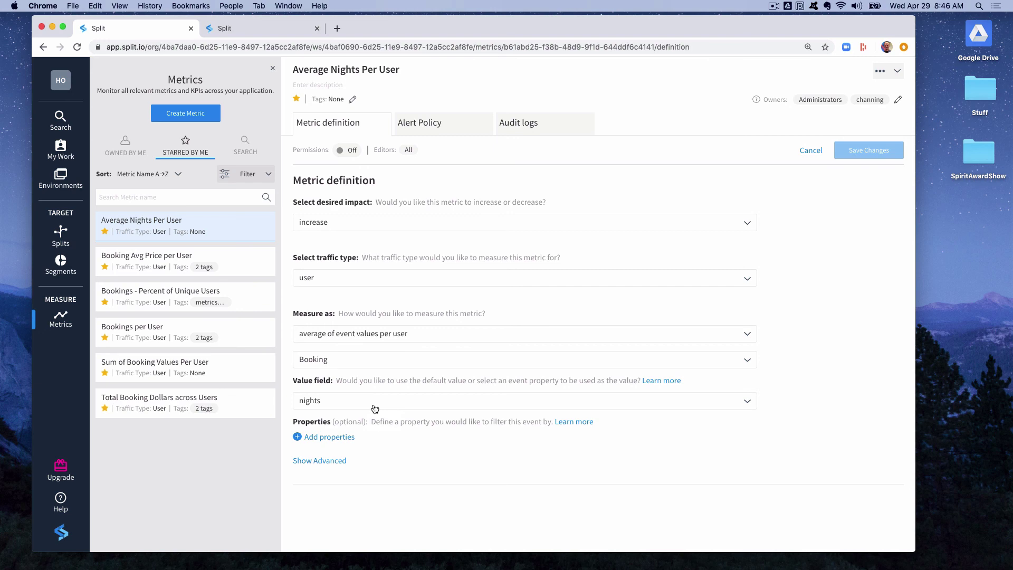
left_click(246, 32)
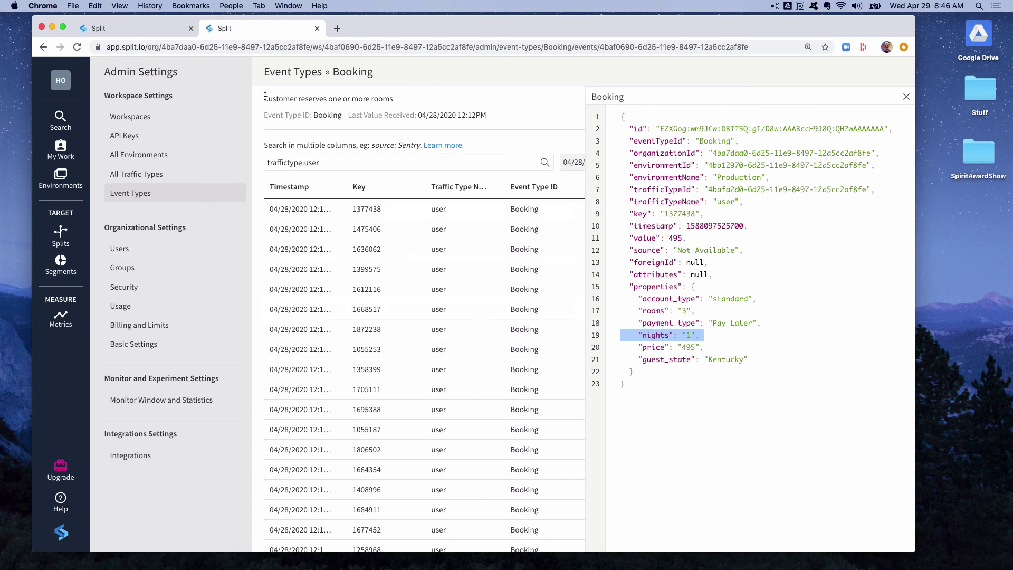
left_click(129, 33)
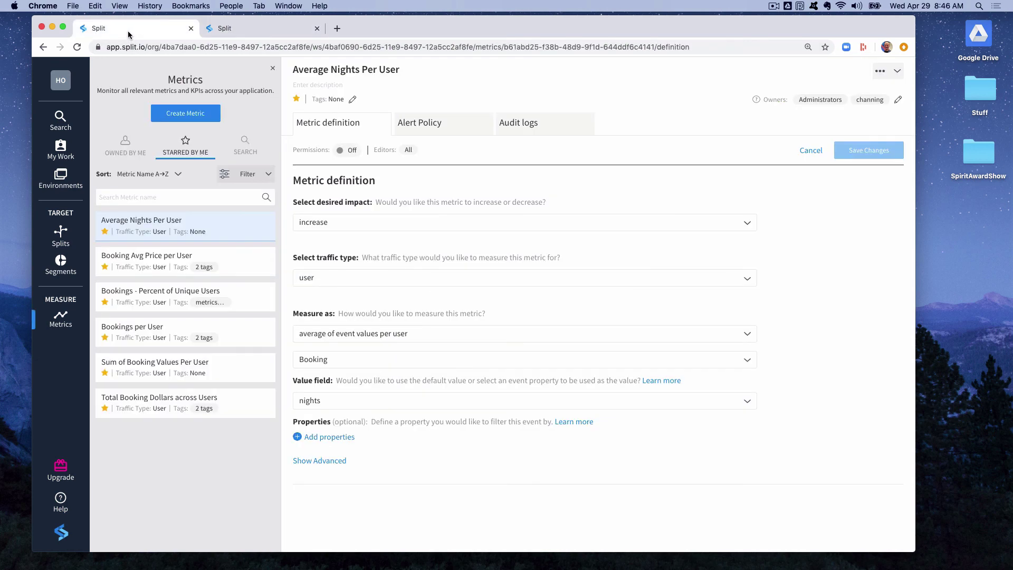
Review the Sum of Booking Values Per User metric, then open Avg Nights per Platinum User from the owned metrics
left_click(241, 373)
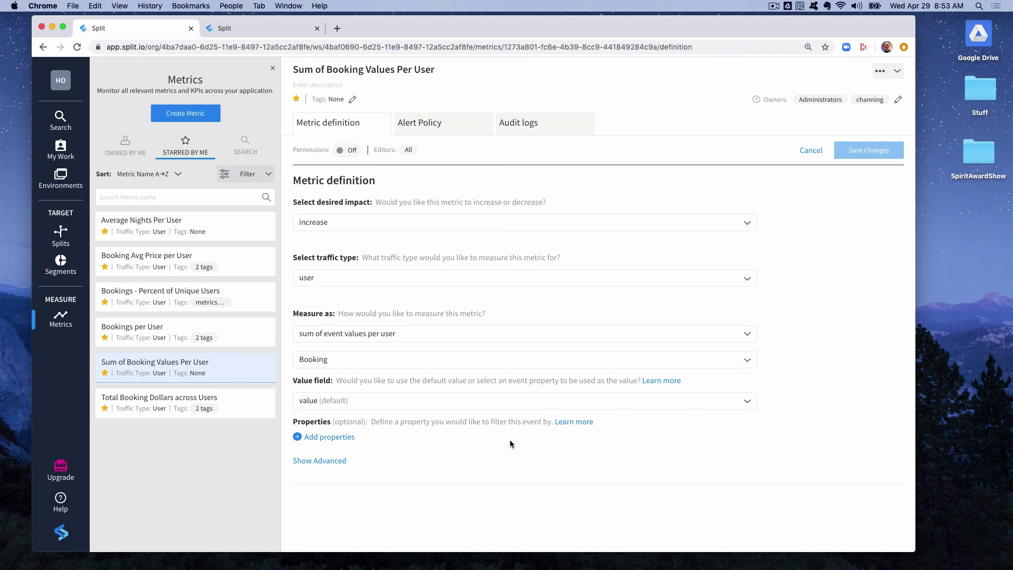
left_click(124, 151)
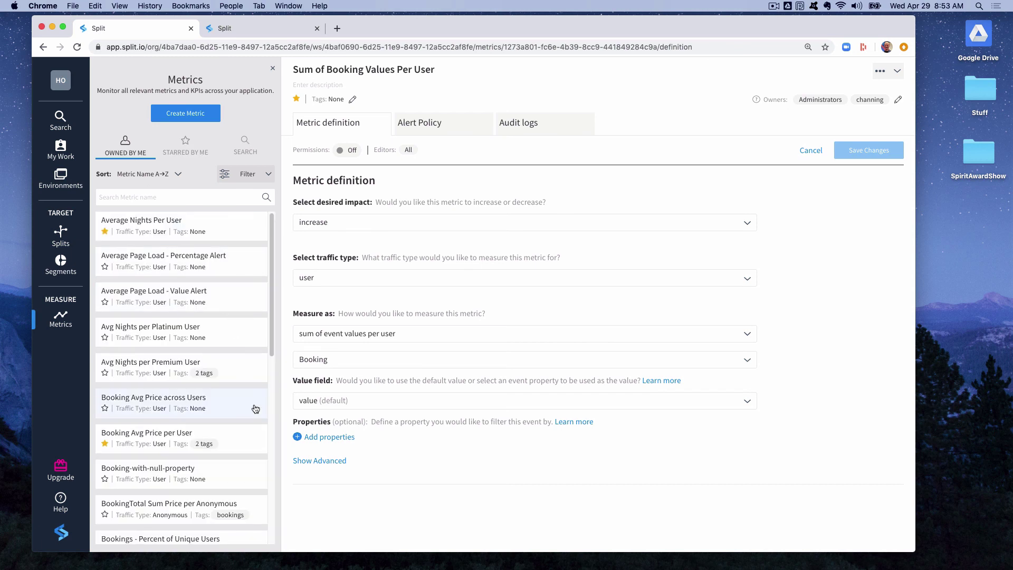
left_click(240, 338)
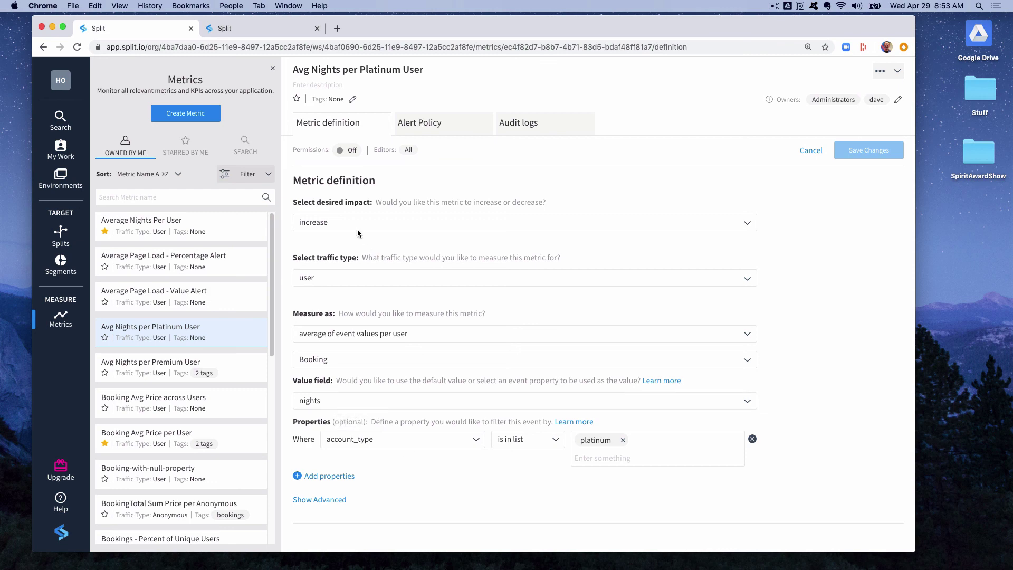
Highlight the account_type property in the Booking event's details and return to the Platinum User metric's filter
left_click(252, 34)
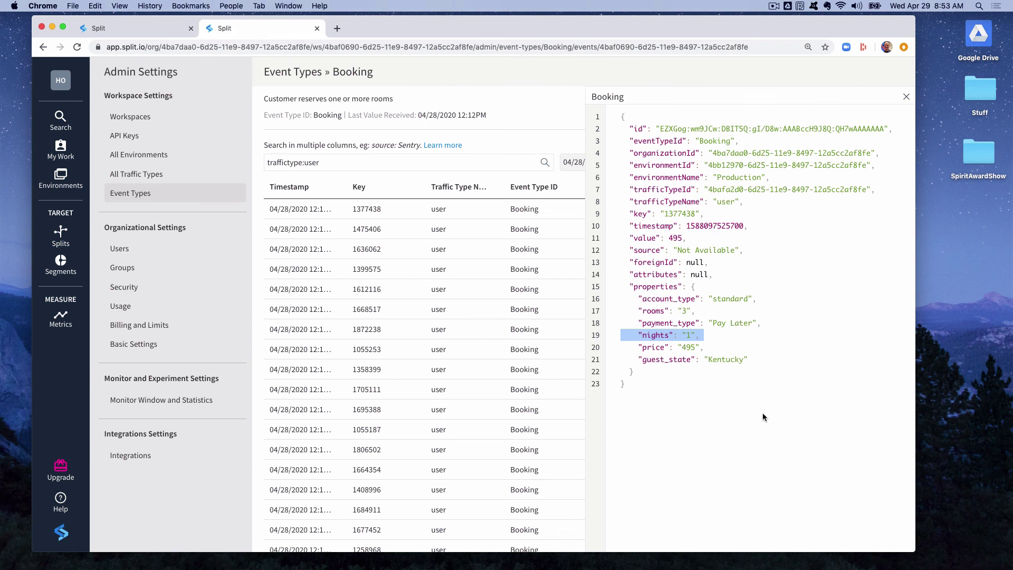
triple_click(674, 298)
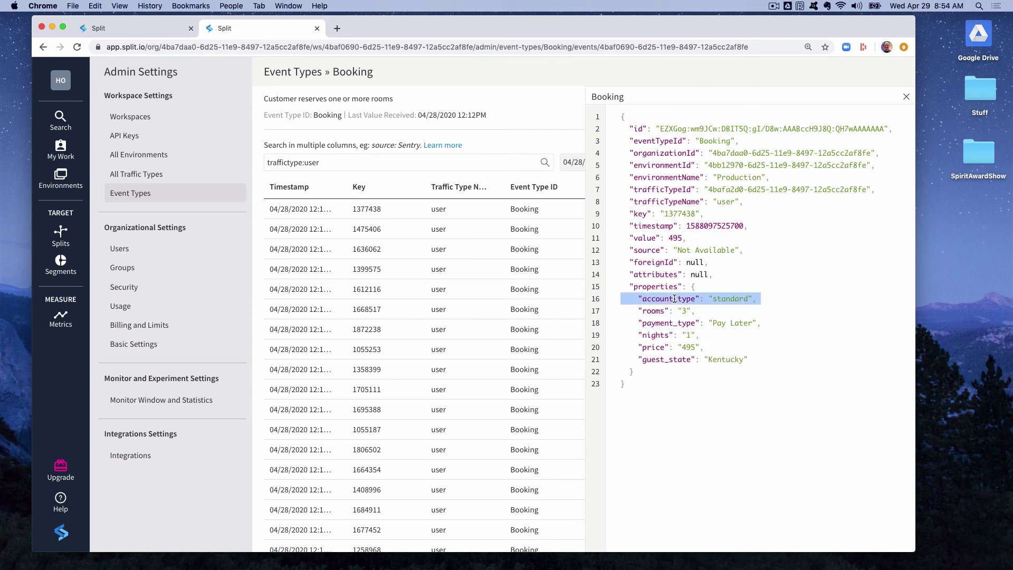
left_click(153, 31)
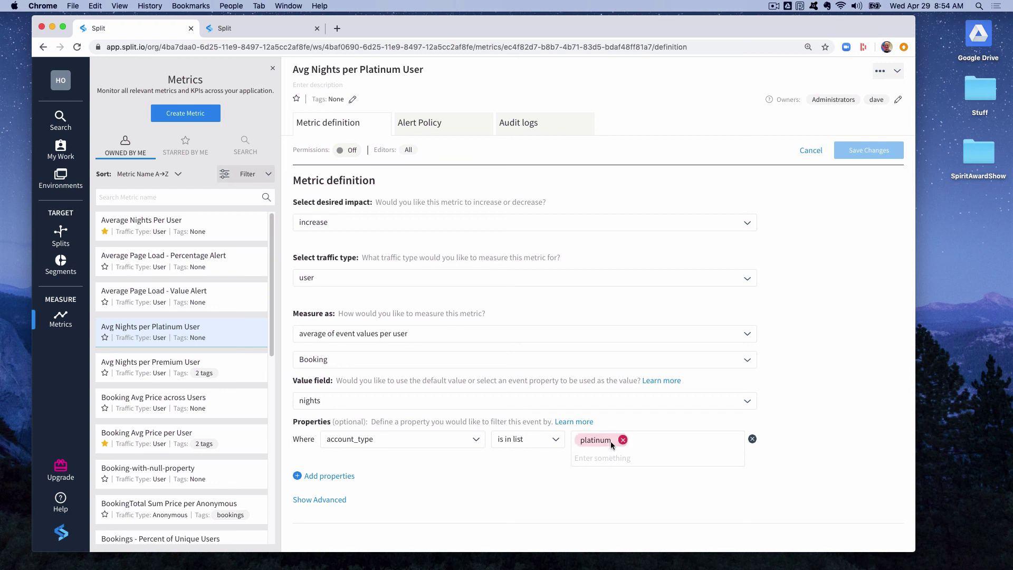
Open the Avg Nights per Premium User metric and add an empty second property filter
left_click(254, 371)
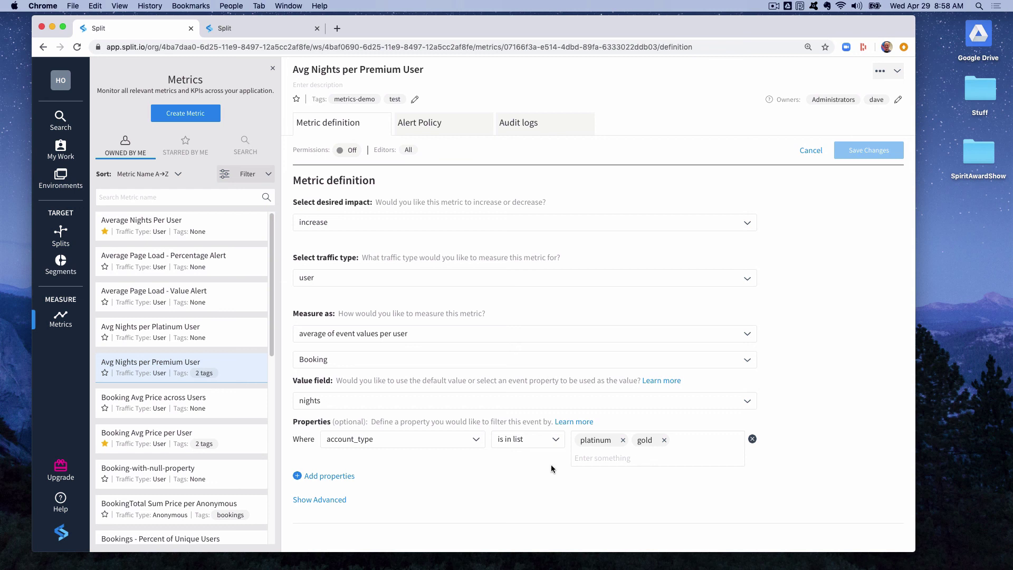
left_click(297, 477)
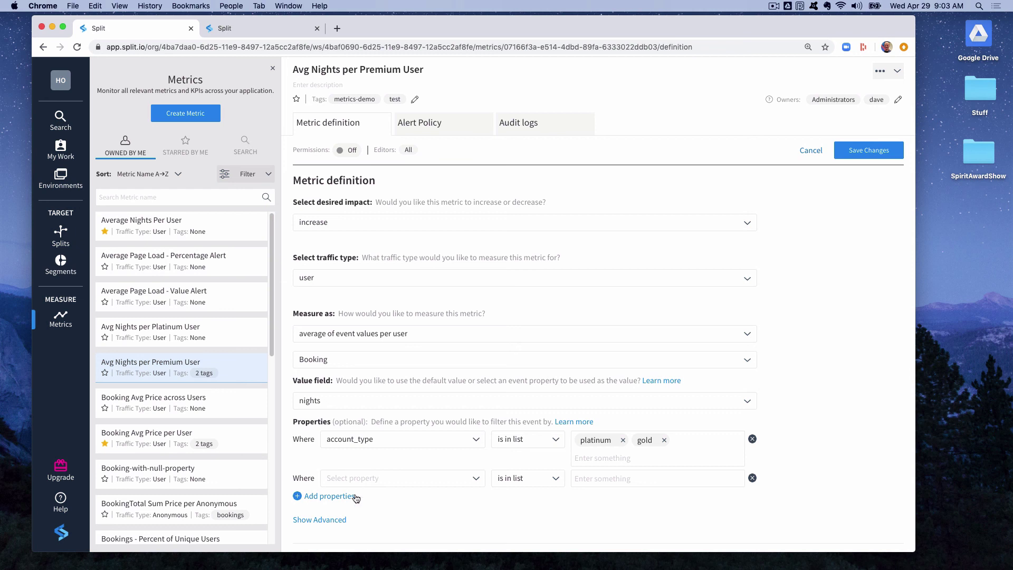
Show the advanced section of the Premium User metric and set its filter criteria to has done event
left_click(320, 520)
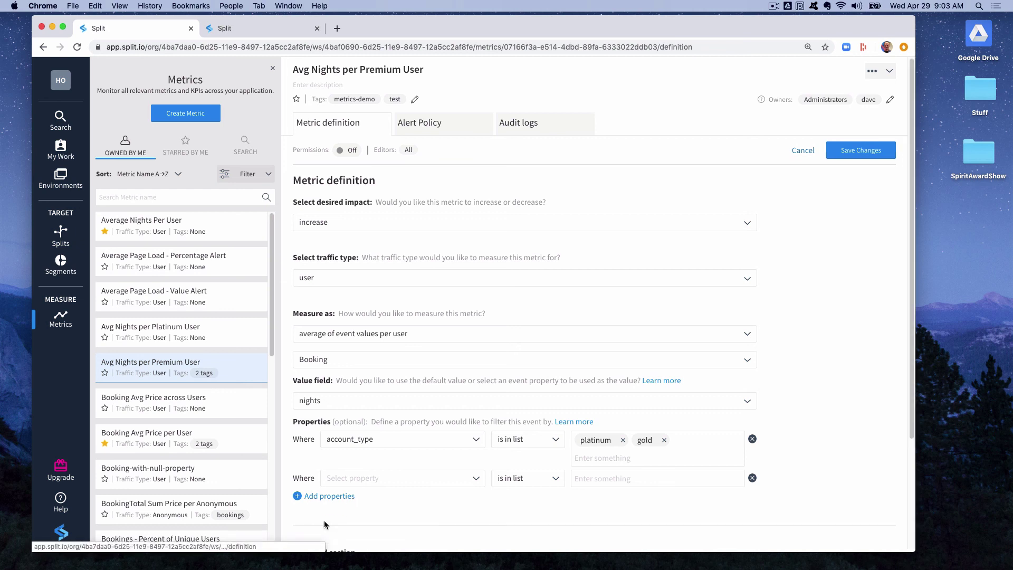
scroll(509, 477, "down", 3)
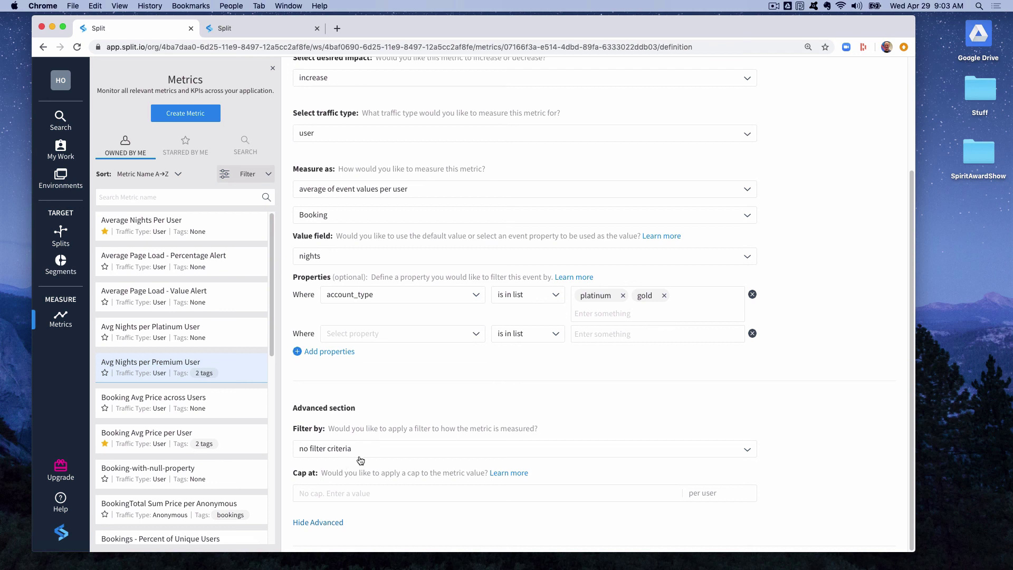
left_click(387, 453)
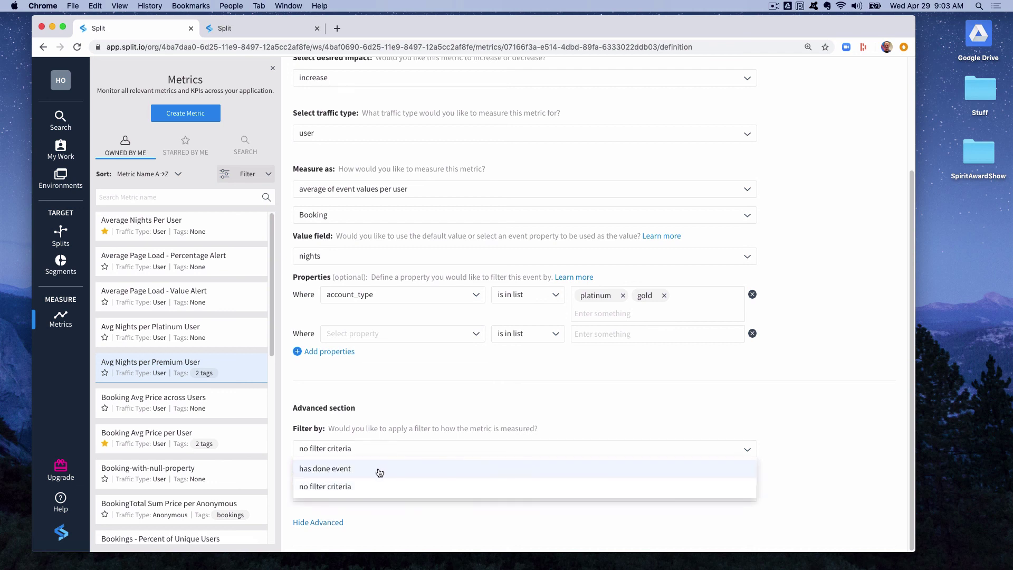
left_click(380, 469)
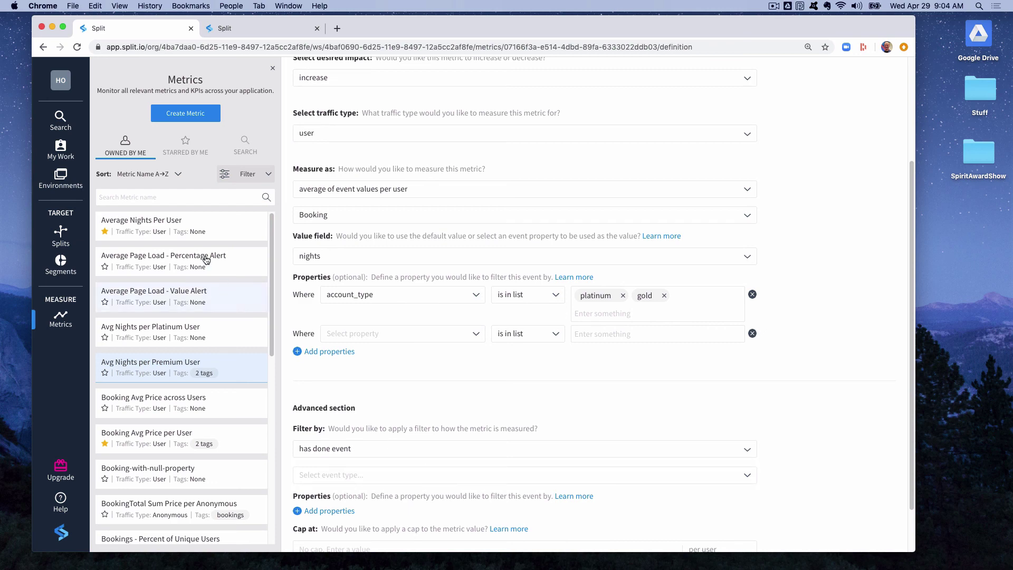
Switch to the Vacations workspace and open the Issues Closed / Issues Created Per User metric
left_click(78, 91)
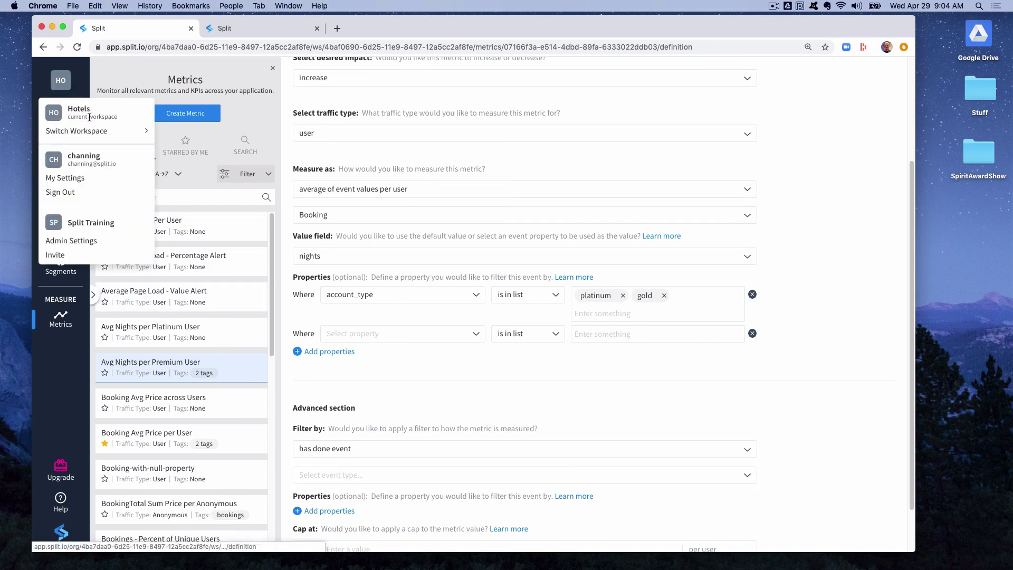
mouse_move(140, 131)
left_click(203, 162)
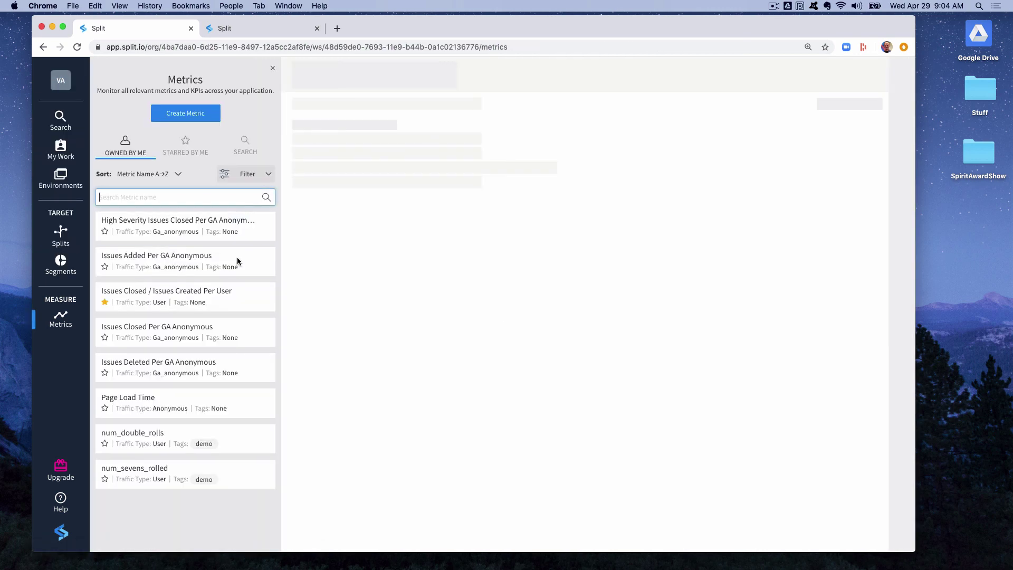
left_click(255, 304)
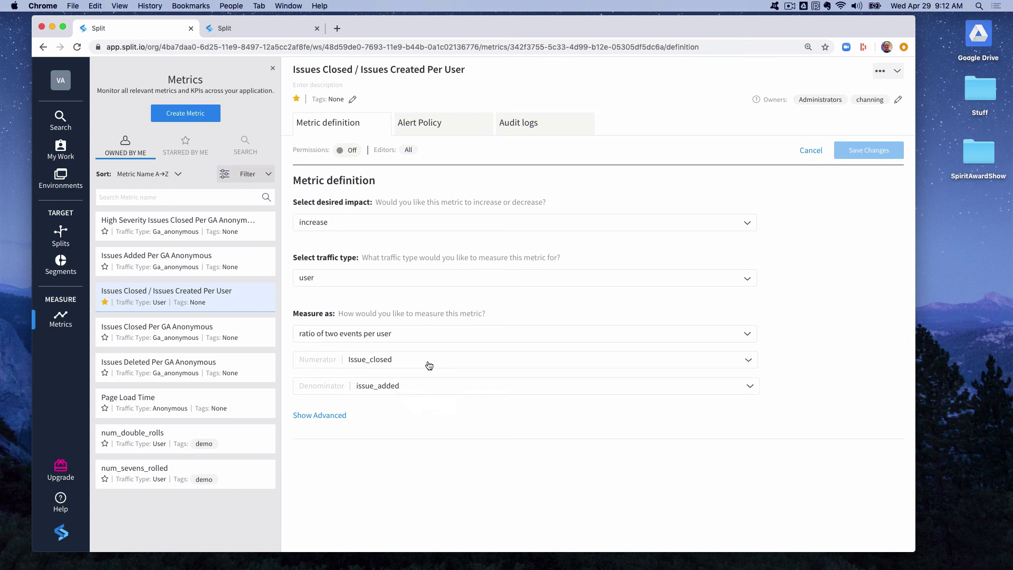
Examine the per-user and across-users measurement options available for the Issues Closed / Issues Created Per User metric
left_click(430, 334)
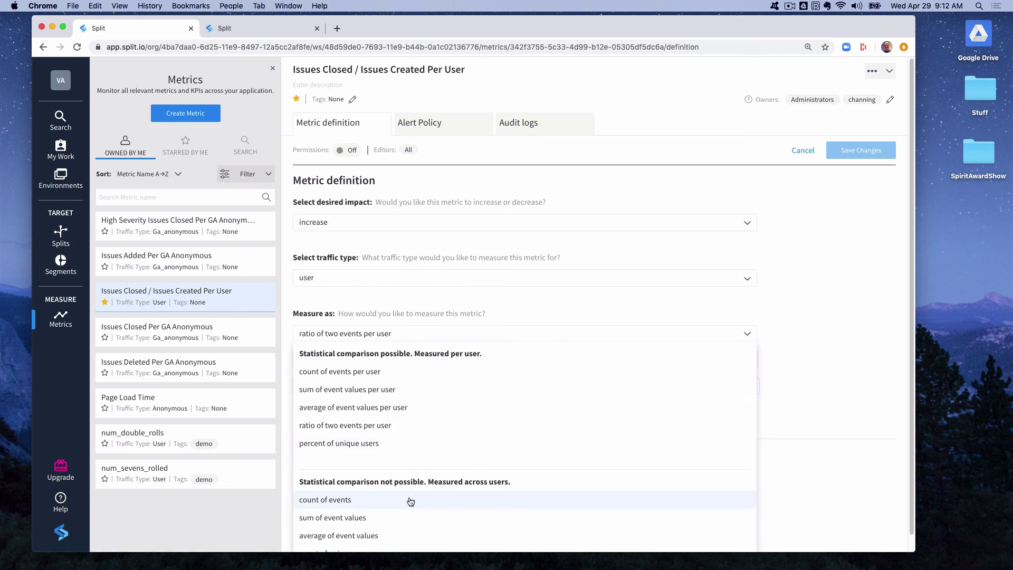
scroll(474, 498, "down", 1)
scroll(474, 498, "down", 1)
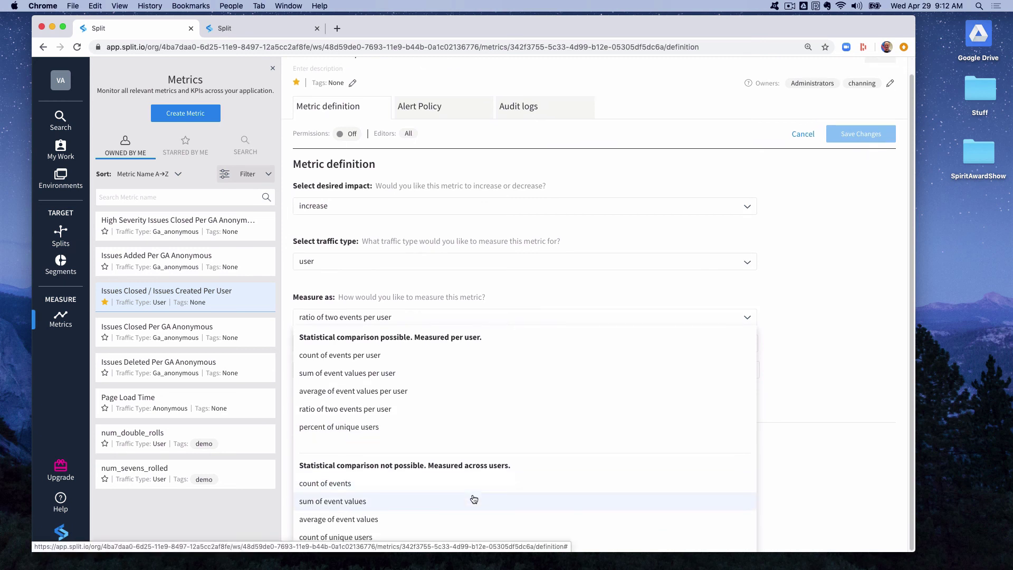